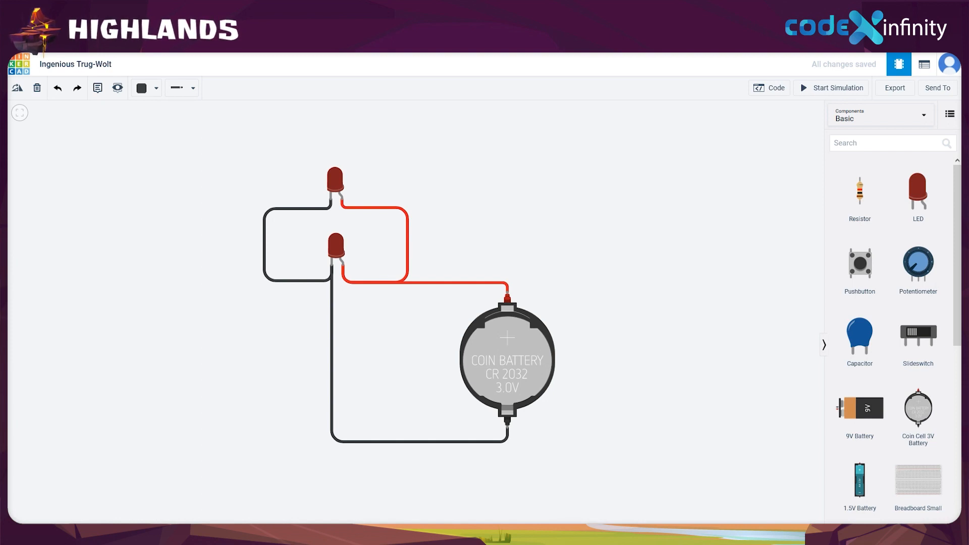
# - Delete all the red and black wires connecting the two LEDs and the coin cell battery
pyautogui.click(387, 281)
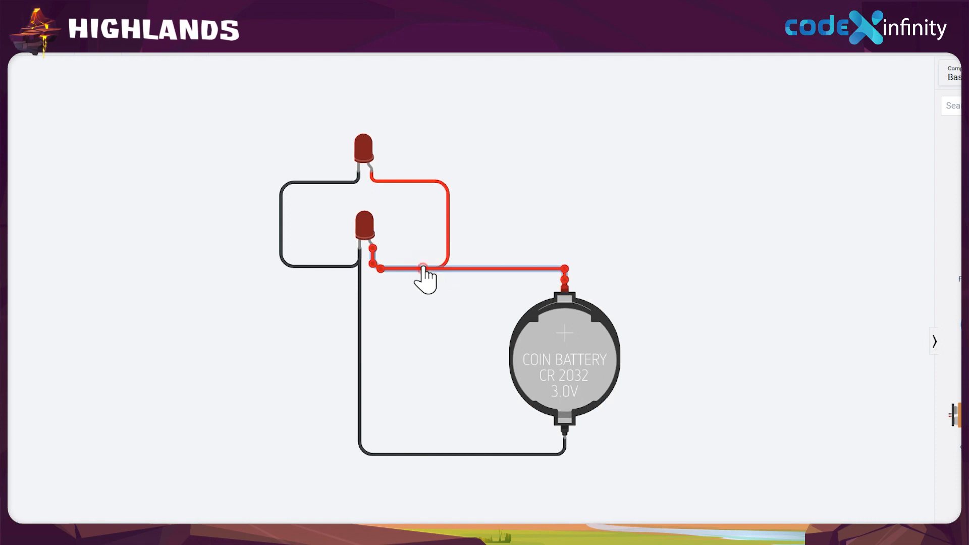
pyautogui.press('Delete')
pyautogui.click(419, 268)
pyautogui.press('Delete')
pyautogui.click(330, 266)
pyautogui.press('Delete')
pyautogui.click(359, 329)
pyautogui.press('Delete')
# - Move the coin cell battery away to the right and set the two LEDs side by side with a wide gap
pyautogui.moveTo(573, 353); pyautogui.dragTo(694, 311)
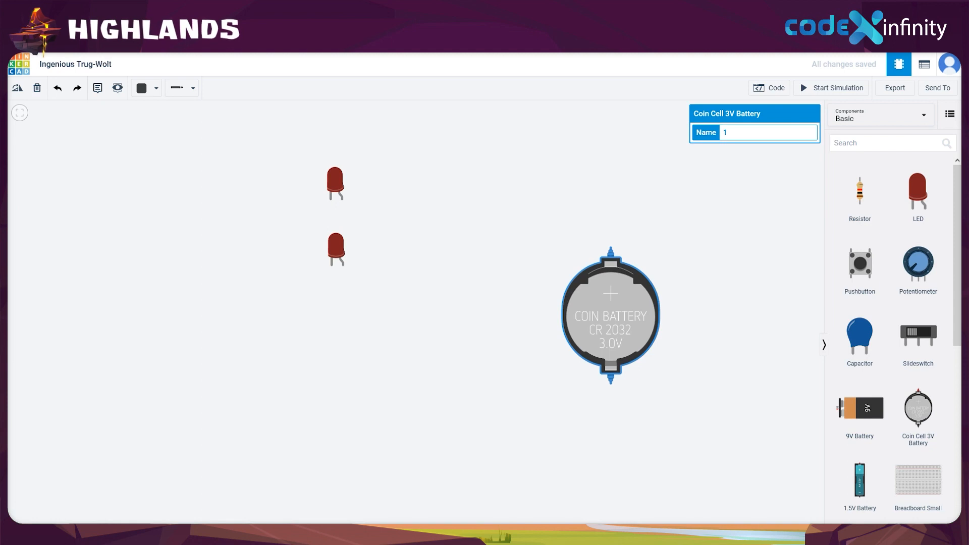
pyautogui.moveTo(334, 329); pyautogui.dragTo(393, 336)
pyautogui.moveTo(399, 185); pyautogui.dragTo(189, 243)
pyautogui.click(454, 364)
pyautogui.click(398, 255)
pyautogui.moveTo(398, 251); pyautogui.dragTo(400, 250)
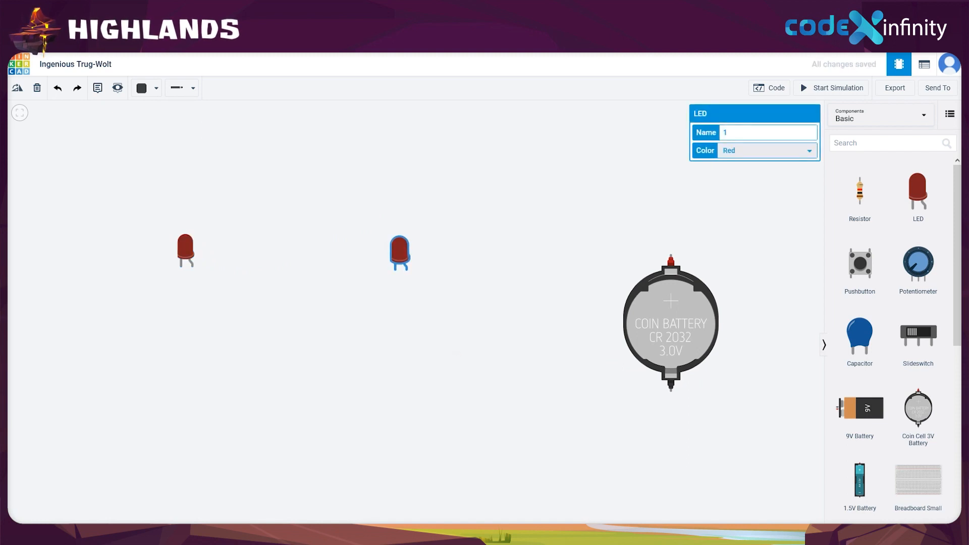
pyautogui.click(517, 266)
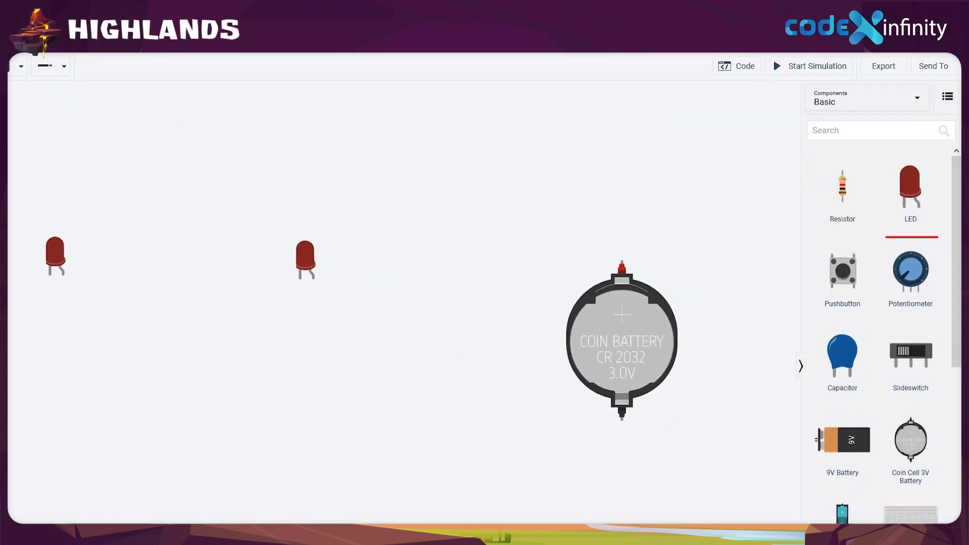
# - Add a third LED centred above the other two as the roof peak, and spread the lower pair slightly wider
pyautogui.moveTo(917, 190); pyautogui.dragTo(378, 121)
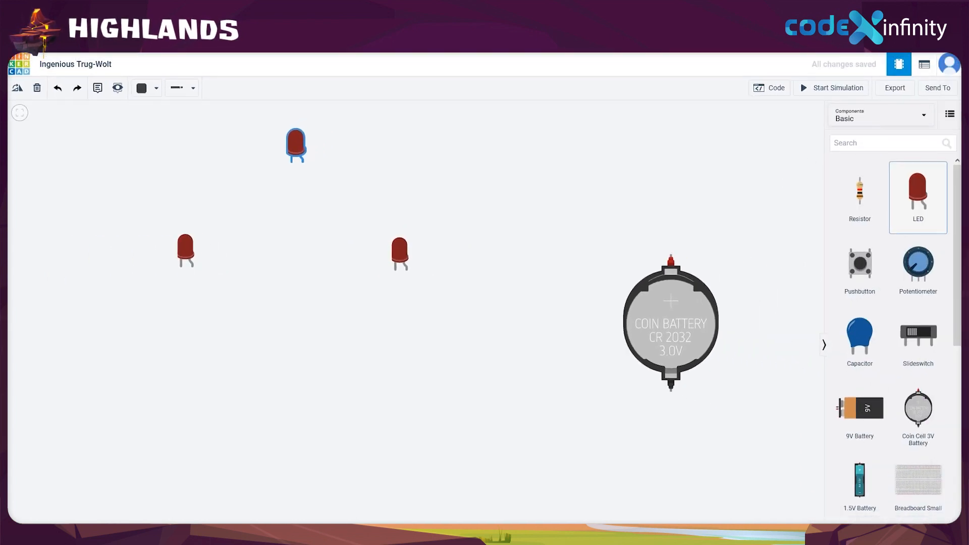
pyautogui.click(286, 238)
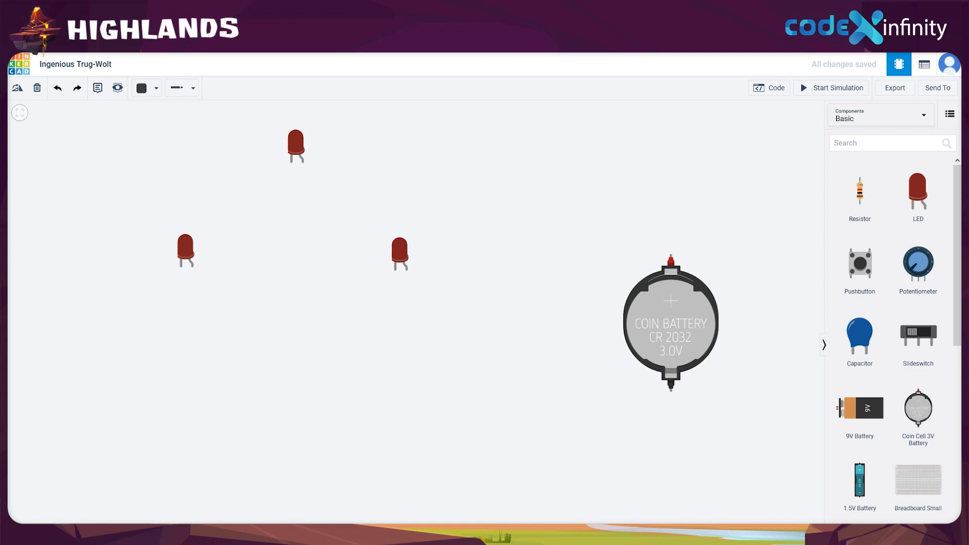
pyautogui.moveTo(186, 248); pyautogui.dragTo(174, 248)
pyautogui.moveTo(400, 251); pyautogui.dragTo(411, 253)
pyautogui.moveTo(174, 247); pyautogui.dragTo(173, 251)
pyautogui.click(295, 248)
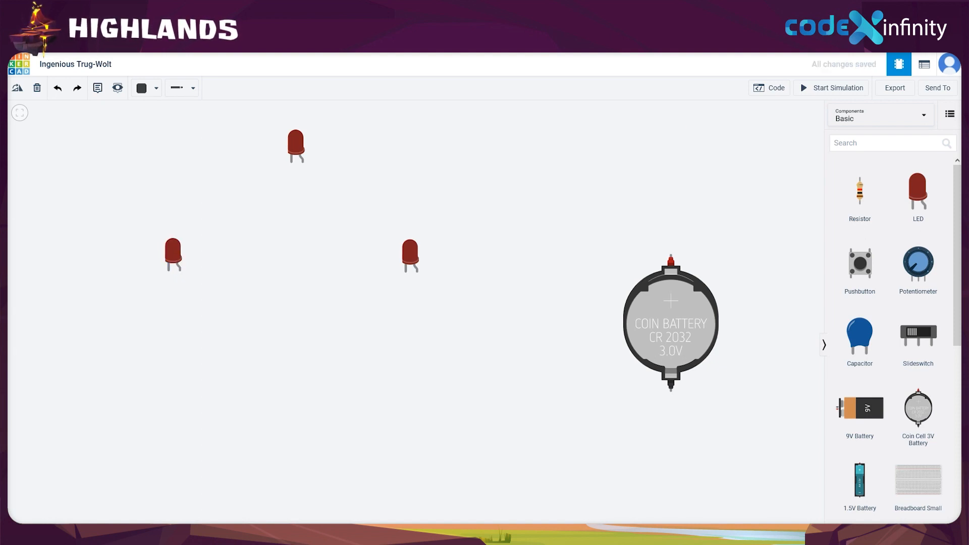
# - Add two more LEDs as the bottom corners of the house, one below each side LED
pyautogui.moveTo(925, 194); pyautogui.dragTo(177, 422)
pyautogui.click(925, 189)
pyautogui.moveTo(955, 202); pyautogui.dragTo(408, 421)
pyautogui.click(478, 377)
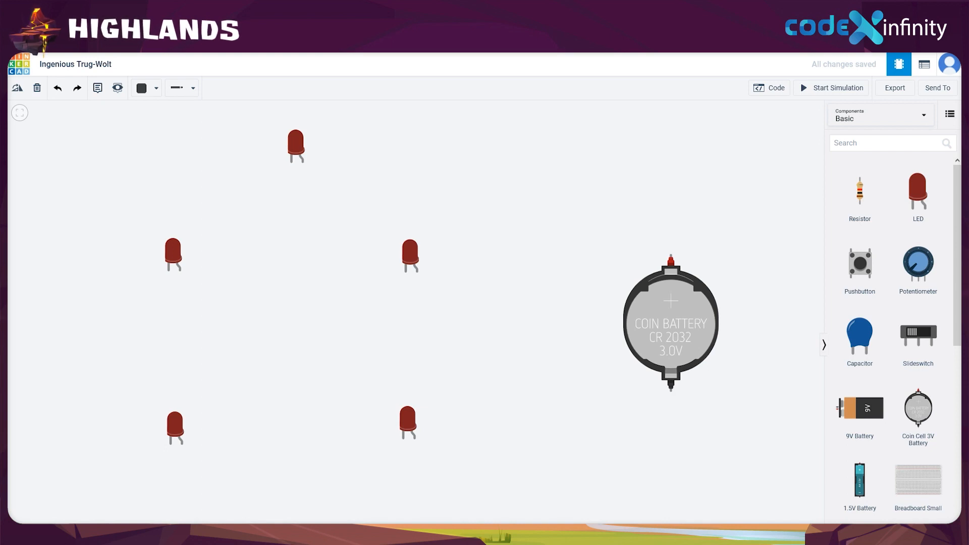
# - Add four LEDs inside the house outline, arranged as the corners of an inner rectangle
pyautogui.moveTo(922, 191); pyautogui.dragTo(260, 259)
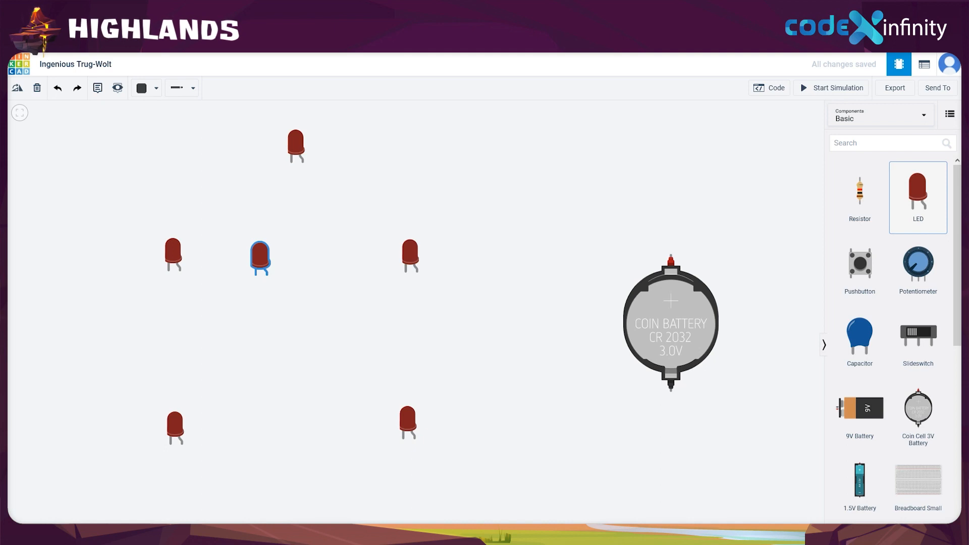
pyautogui.moveTo(260, 259); pyautogui.dragTo(256, 290)
pyautogui.moveTo(921, 195); pyautogui.dragTo(331, 290)
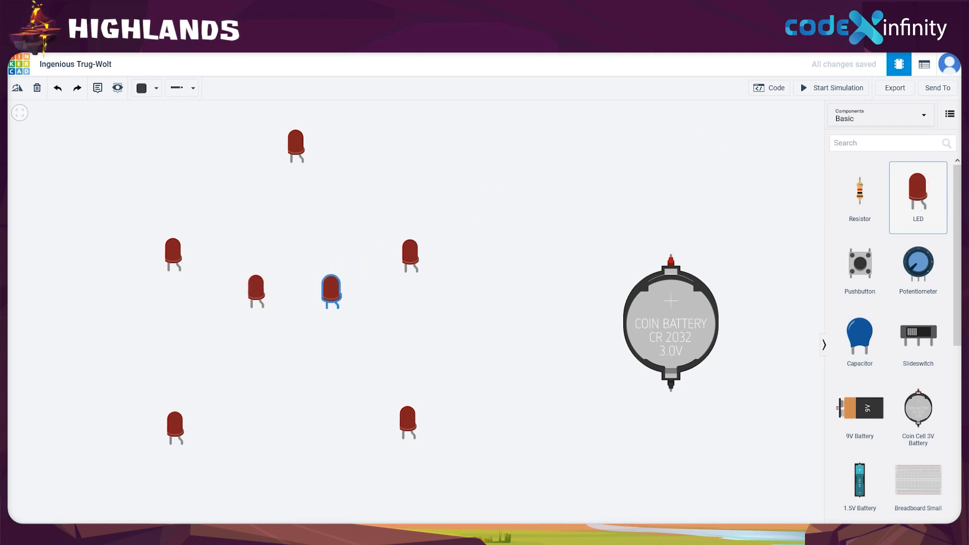
pyautogui.moveTo(919, 191); pyautogui.dragTo(254, 394)
pyautogui.moveTo(923, 197); pyautogui.dragTo(336, 410)
pyautogui.click(368, 471)
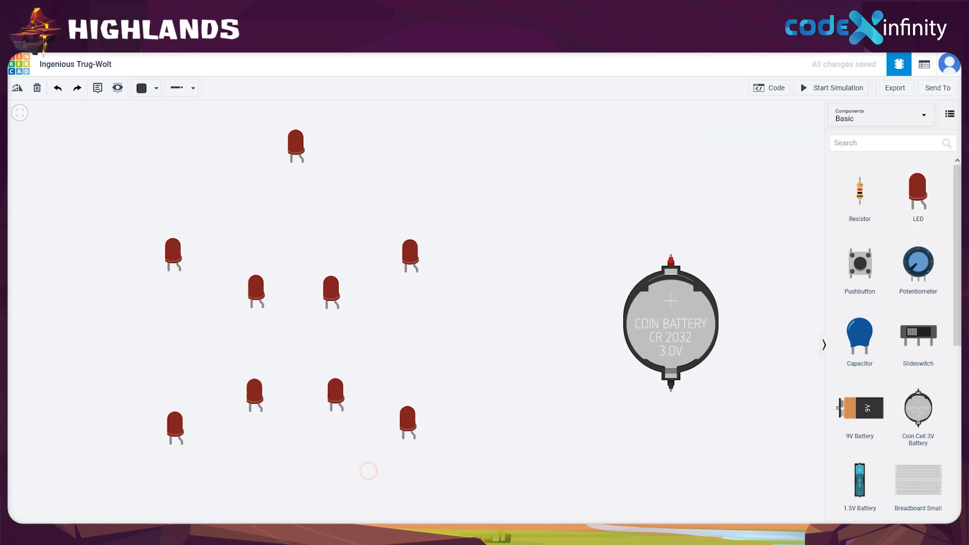
# - Adjust the LED positions to make the house shape symmetrical, lowering the bottom corner LEDs and the lower inner pair
pyautogui.moveTo(476, 470); pyautogui.dragTo(516, 443)
pyautogui.scroll(-2, 517, 420)
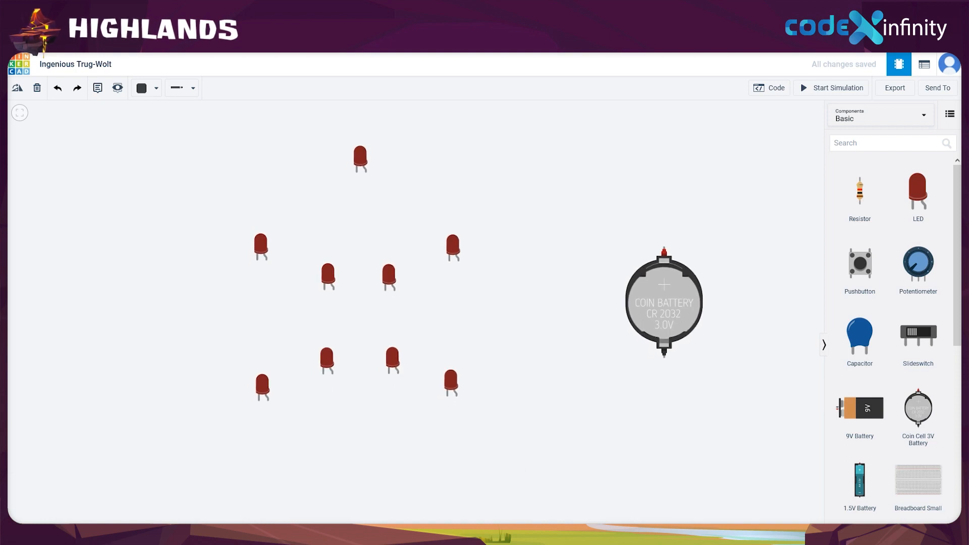
pyautogui.moveTo(360, 157); pyautogui.dragTo(358, 163)
pyautogui.moveTo(261, 245); pyautogui.dragTo(258, 240)
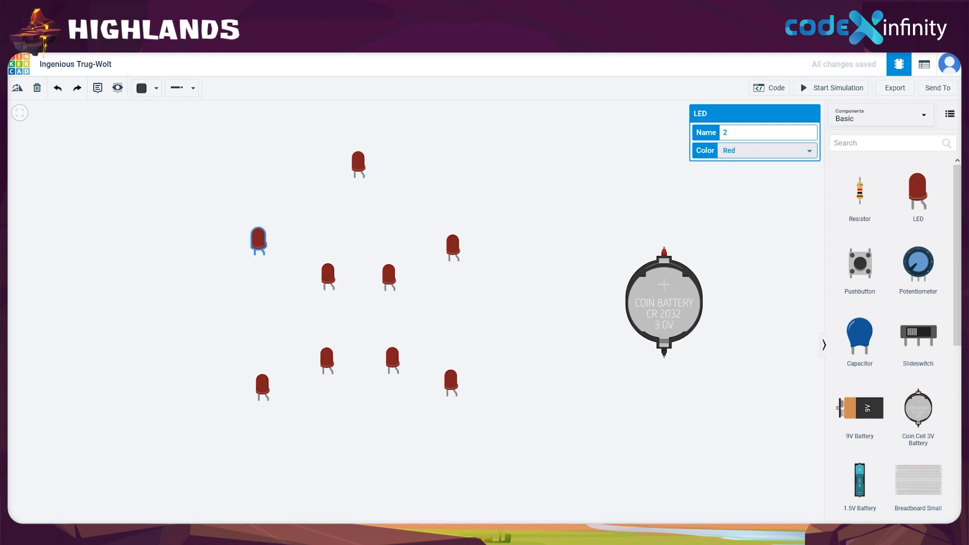
pyautogui.moveTo(453, 246); pyautogui.dragTo(455, 238)
pyautogui.moveTo(262, 388); pyautogui.dragTo(259, 411)
pyautogui.moveTo(451, 381); pyautogui.dragTo(454, 405)
pyautogui.moveTo(392, 360); pyautogui.dragTo(392, 371)
pyautogui.moveTo(327, 359); pyautogui.dragTo(327, 370)
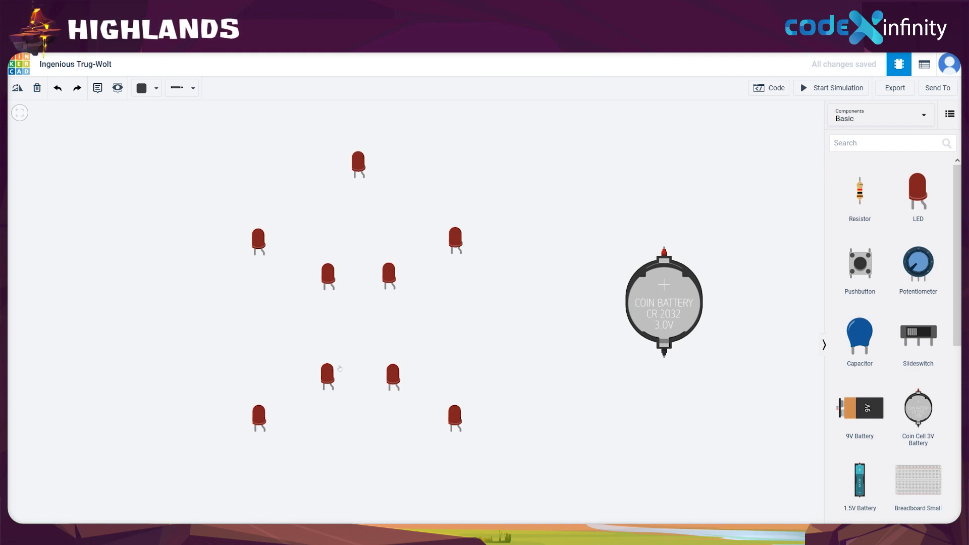
# - Connect the cathodes of the upper and lower outer LEDs with a vertical black wire on each side of the house
pyautogui.click(255, 256)
pyautogui.click(255, 432)
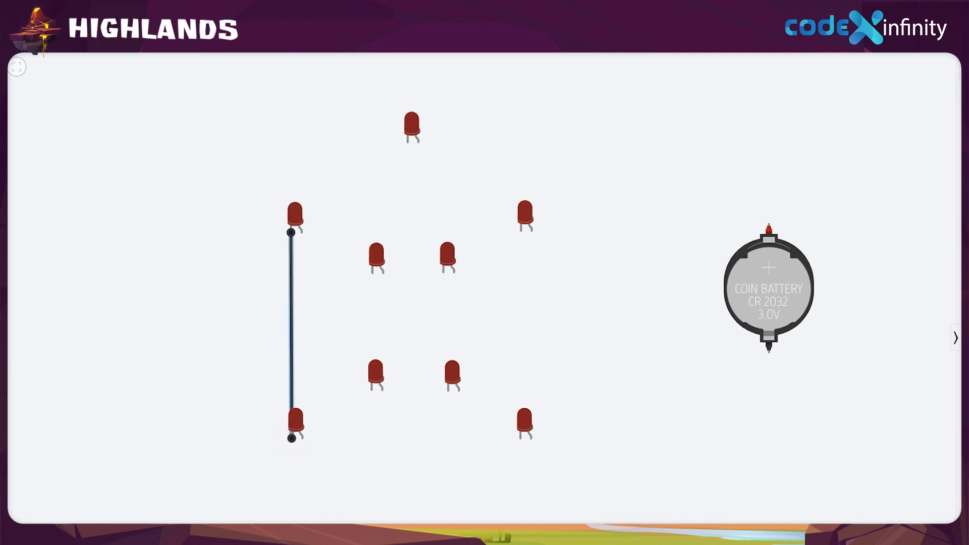
pyautogui.click(323, 225)
pyautogui.click(521, 231)
pyautogui.click(521, 438)
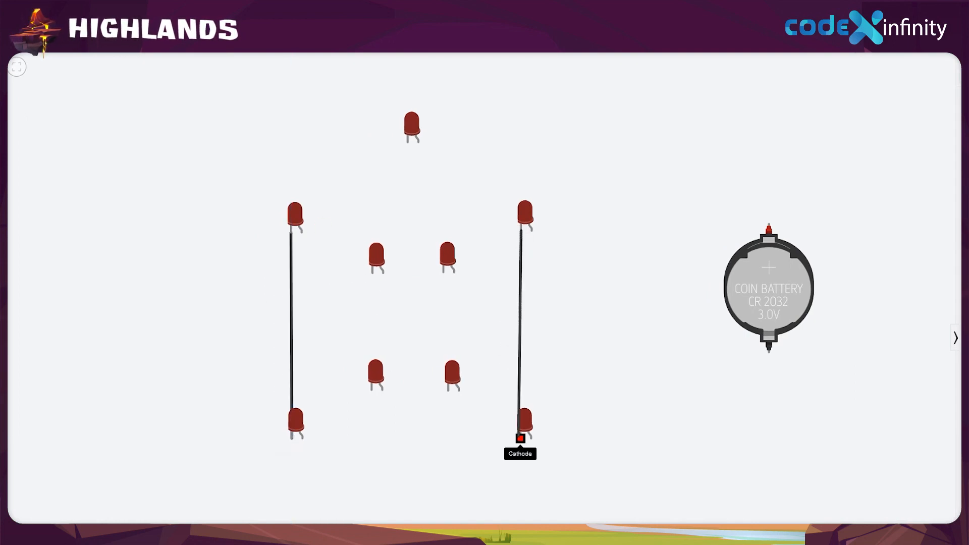
# - Connect the peak LED's cathode to the cathodes of both upper side LEDs with black wires forming the roof
pyautogui.click(409, 142)
pyautogui.click(294, 221)
pyautogui.click(292, 233)
pyautogui.click(376, 194)
pyautogui.click(408, 142)
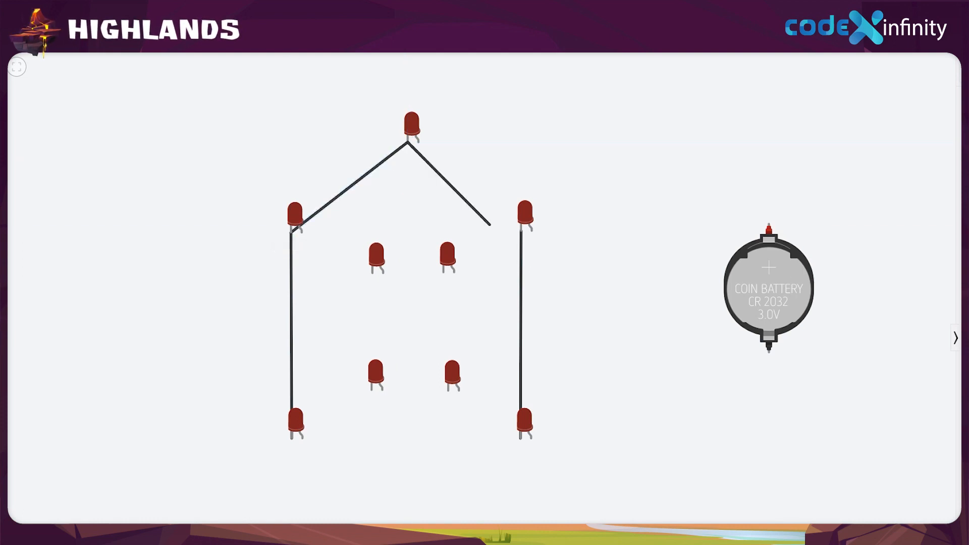
pyautogui.click(521, 230)
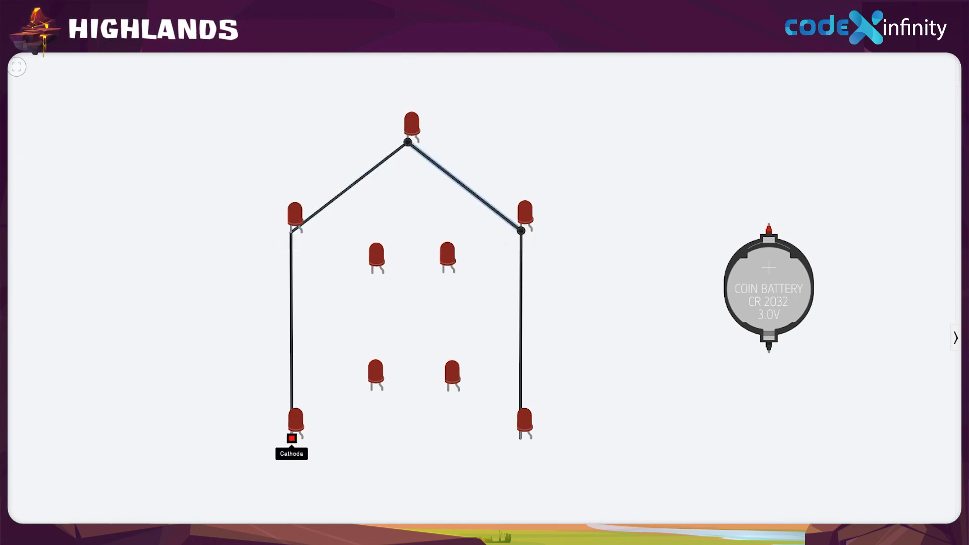
# - Connect the cathodes of the two bottom corner LEDs with a black wire running just below them
pyautogui.click(292, 438)
pyautogui.click(291, 448)
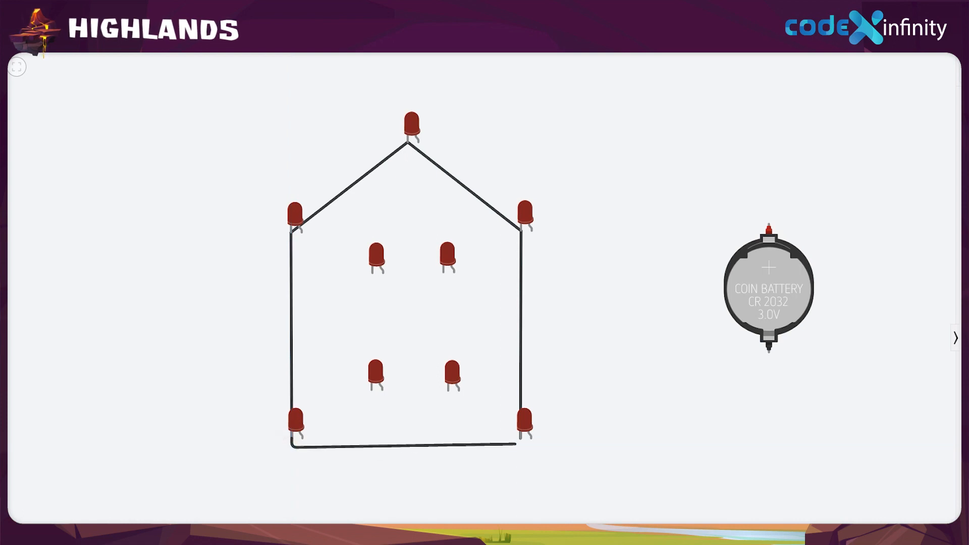
pyautogui.click(520, 438)
pyautogui.click(546, 450)
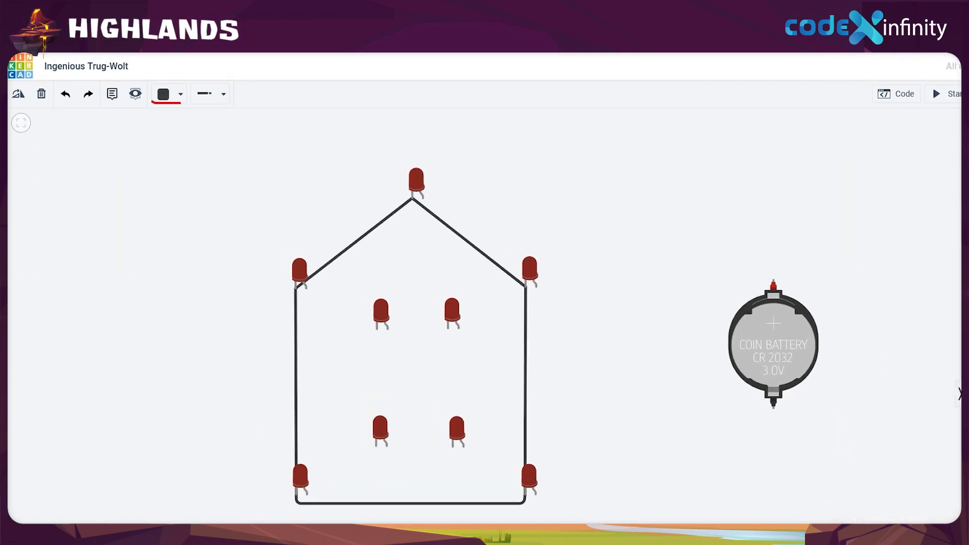
# - Set the wire colour to Red and connect the anodes of the outer LEDs vertically on both sides of the house
pyautogui.click(167, 95)
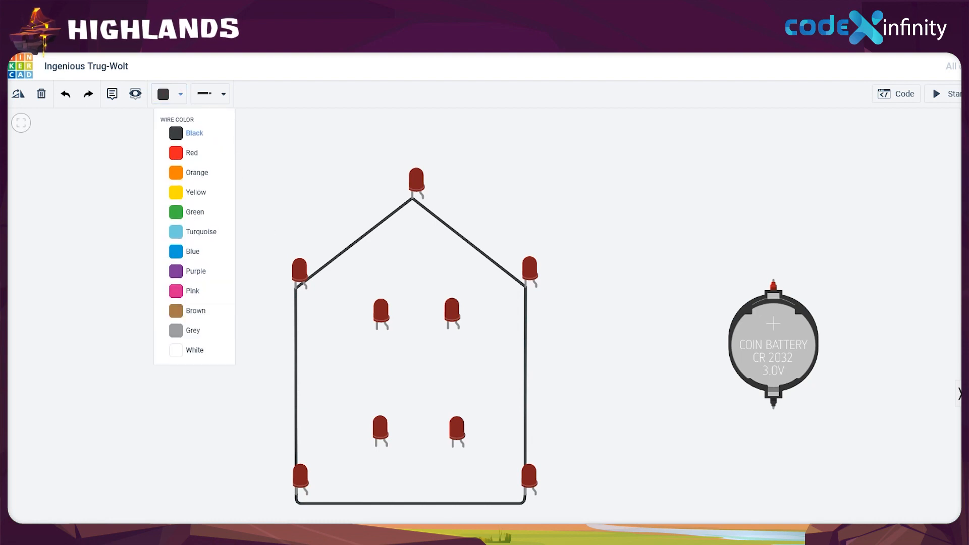
pyautogui.click(184, 152)
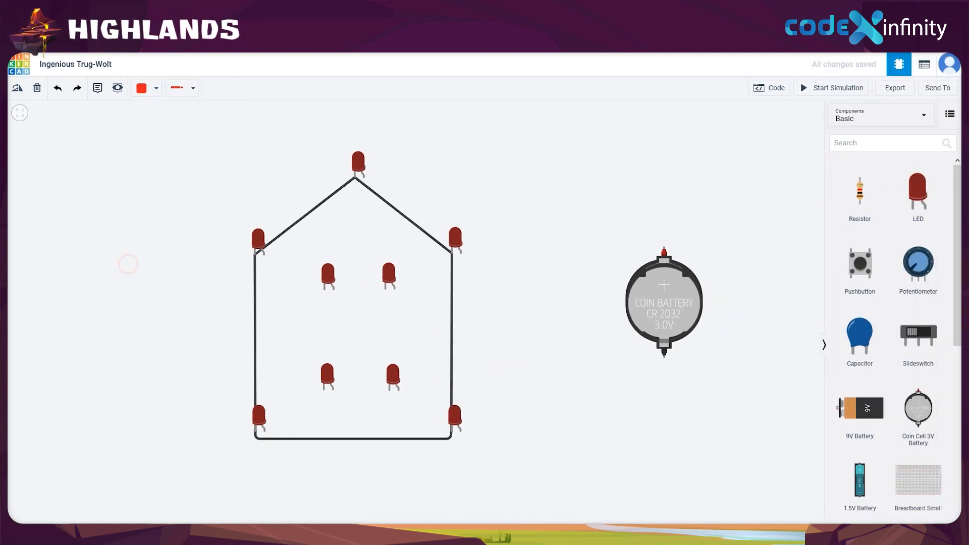
pyautogui.click(264, 255)
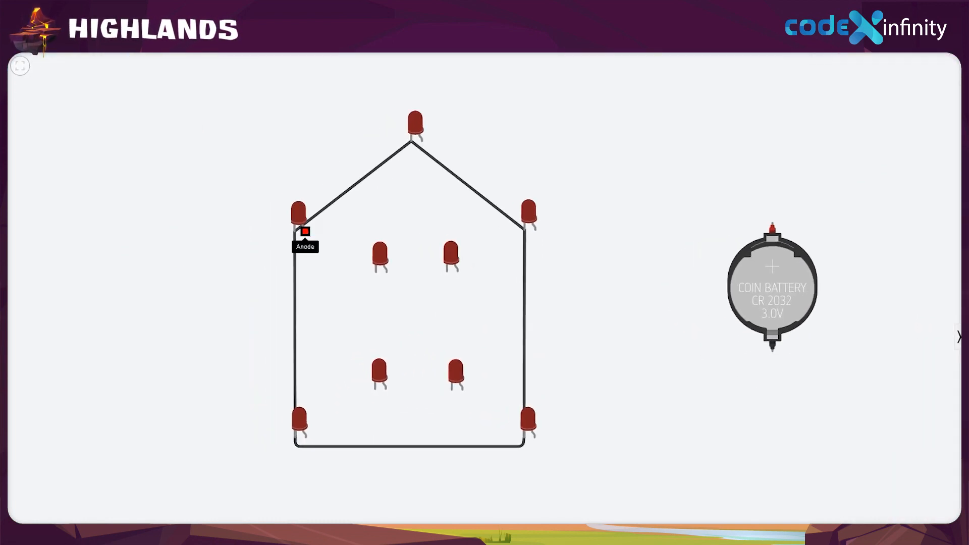
pyautogui.click(306, 437)
pyautogui.click(535, 230)
pyautogui.click(535, 437)
pyautogui.click(566, 318)
# - Connect the peak LED's anode to the anodes of both upper side LEDs with red wires along the roof
pyautogui.click(421, 140)
pyautogui.click(535, 230)
pyautogui.click(586, 257)
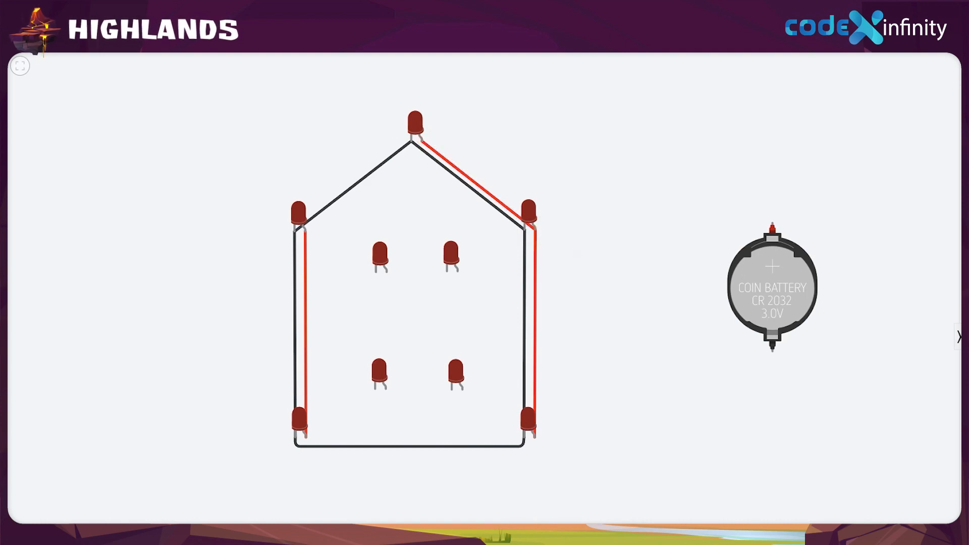
pyautogui.click(421, 141)
pyautogui.click(306, 229)
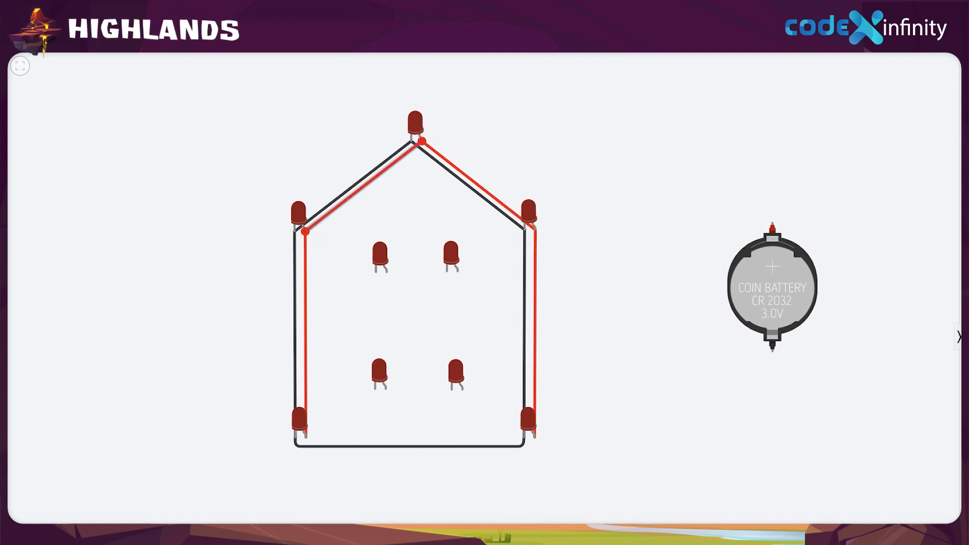
# - Connect the anodes of the two bottom corner LEDs with a red wire just above the black base wire
pyautogui.click(305, 437)
pyautogui.click(305, 443)
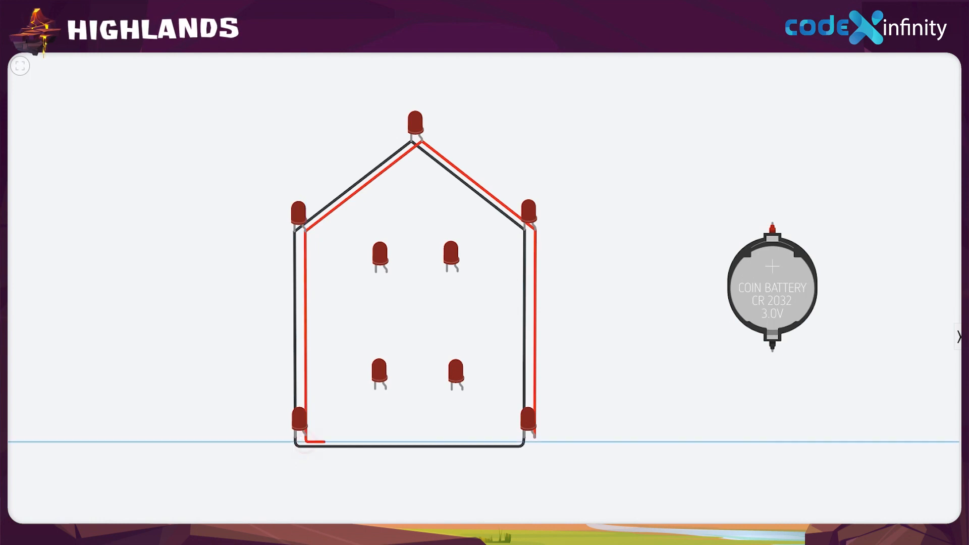
pyautogui.click(534, 442)
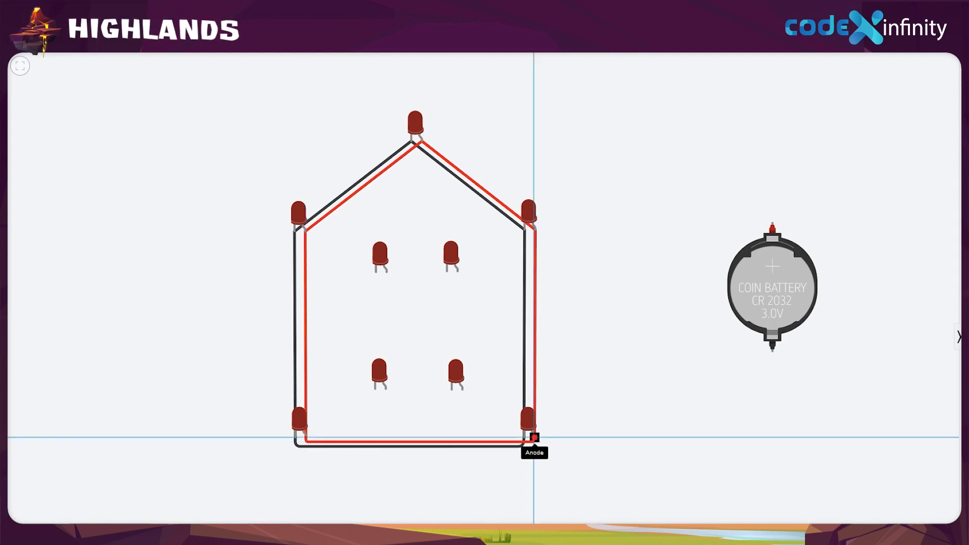
pyautogui.click(535, 437)
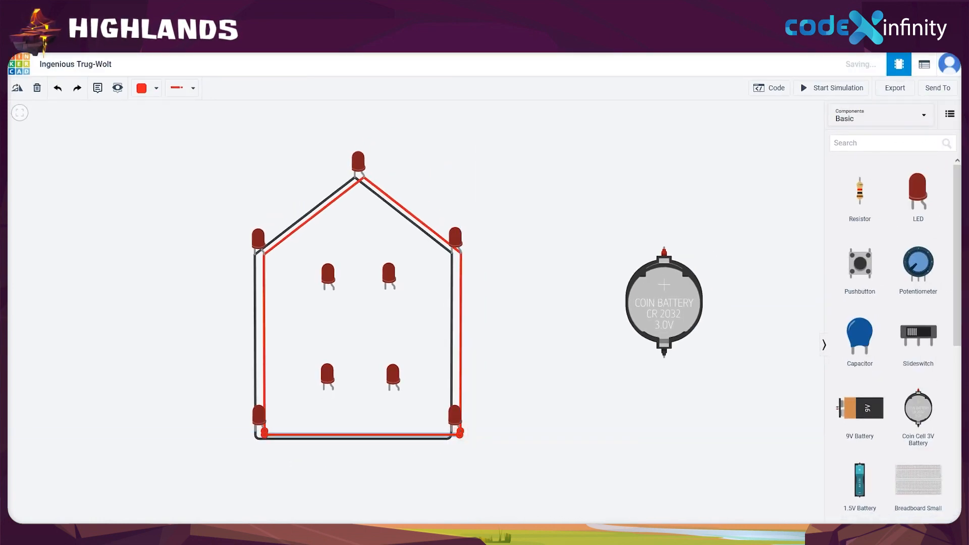
pyautogui.click(490, 437)
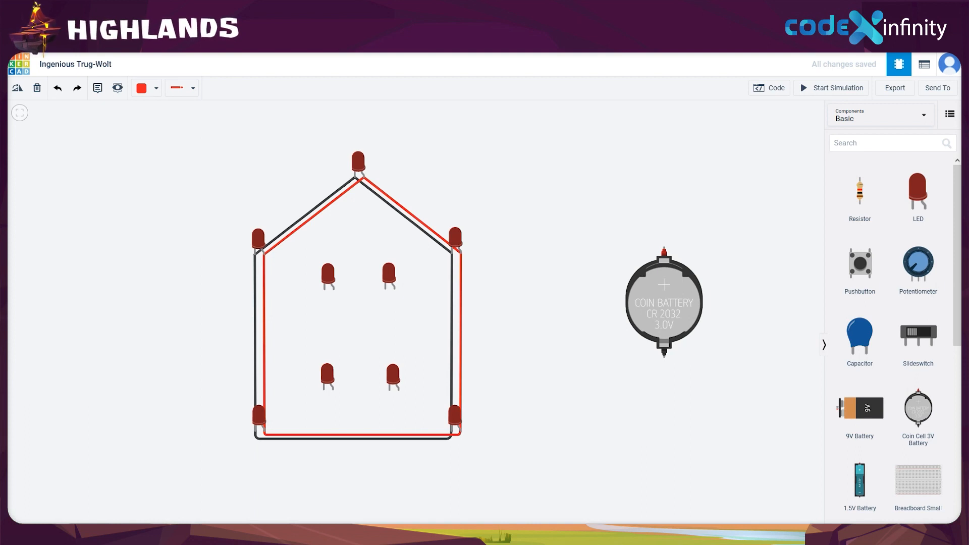
# - Set the wire colour to Black and connect the cathodes of the upper and lower inner LEDs vertically on both sides
pyautogui.click(147, 88)
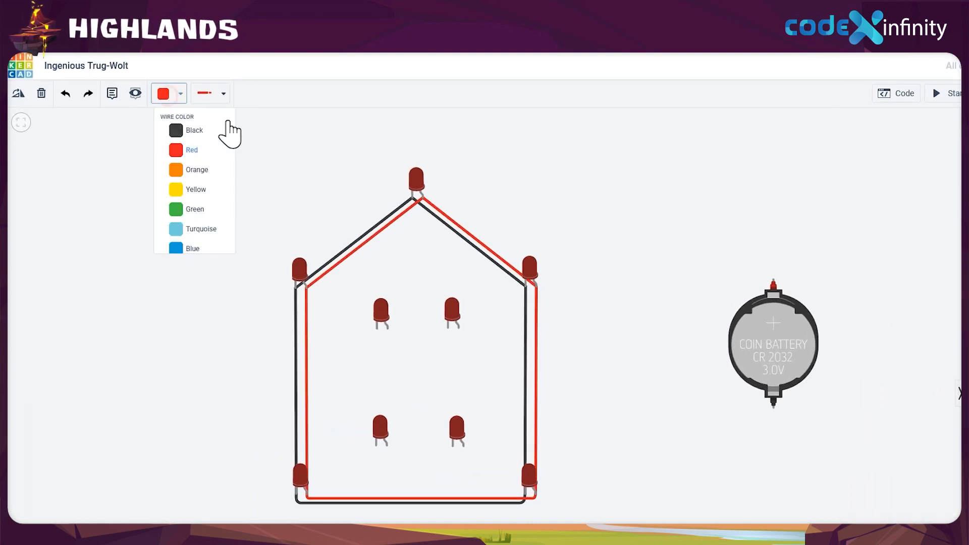
pyautogui.click(204, 135)
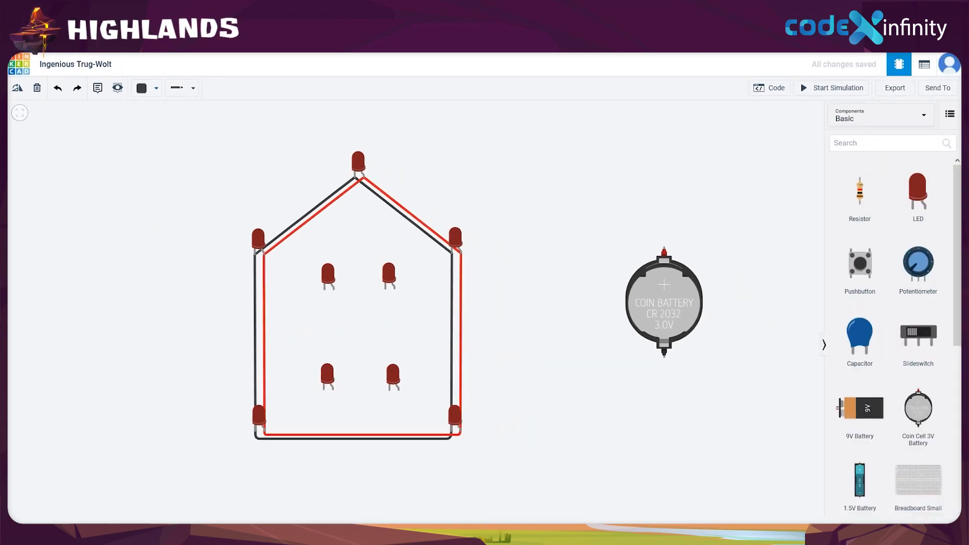
pyautogui.click(324, 288)
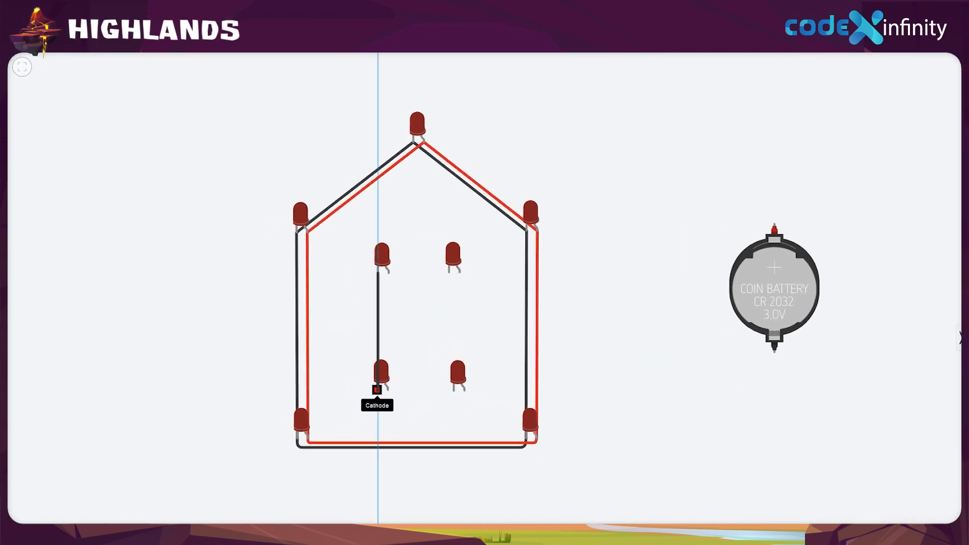
pyautogui.click(377, 389)
pyautogui.click(448, 270)
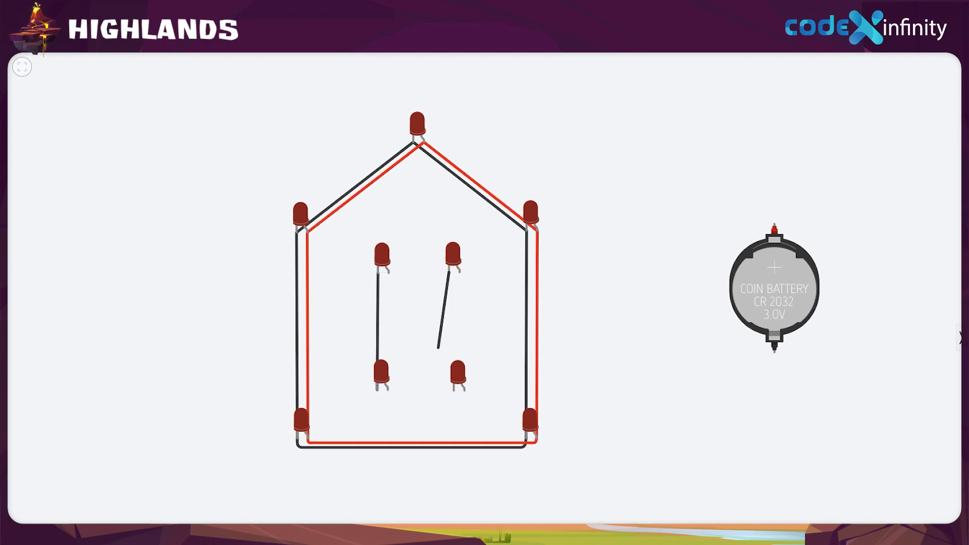
pyautogui.click(449, 389)
# - Join the cathodes of the two upper inner LEDs, and those of the two lower inner LEDs, with horizontal black wires
pyautogui.click(379, 281)
pyautogui.click(448, 281)
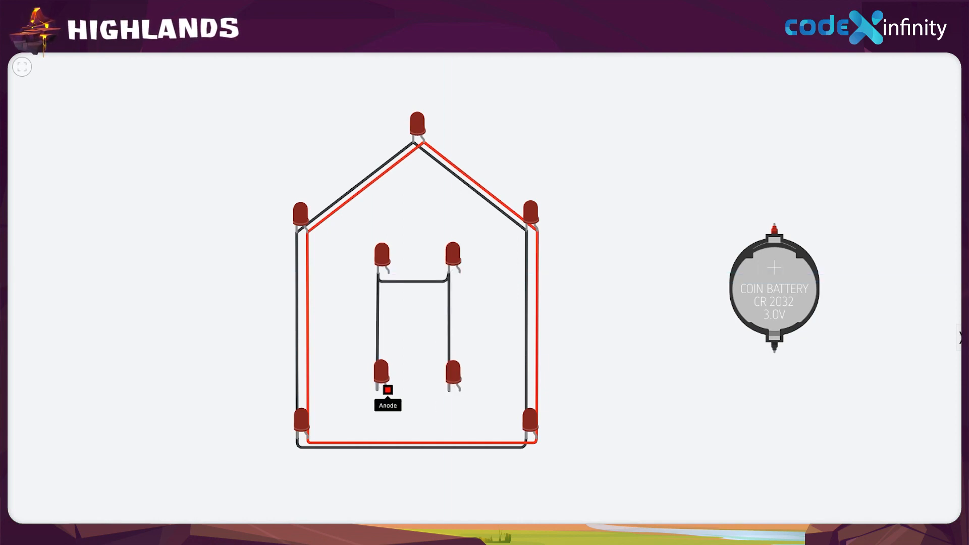
pyautogui.click(378, 390)
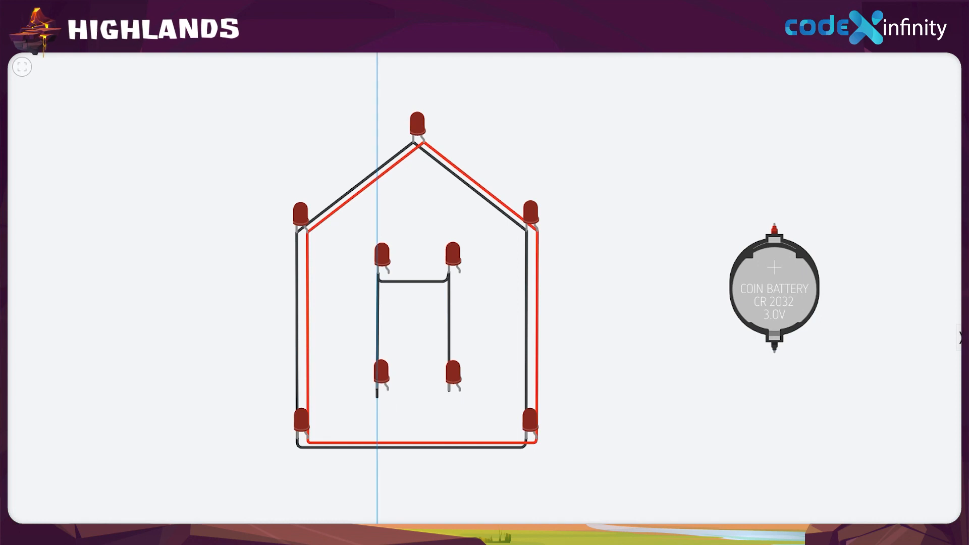
pyautogui.click(448, 397)
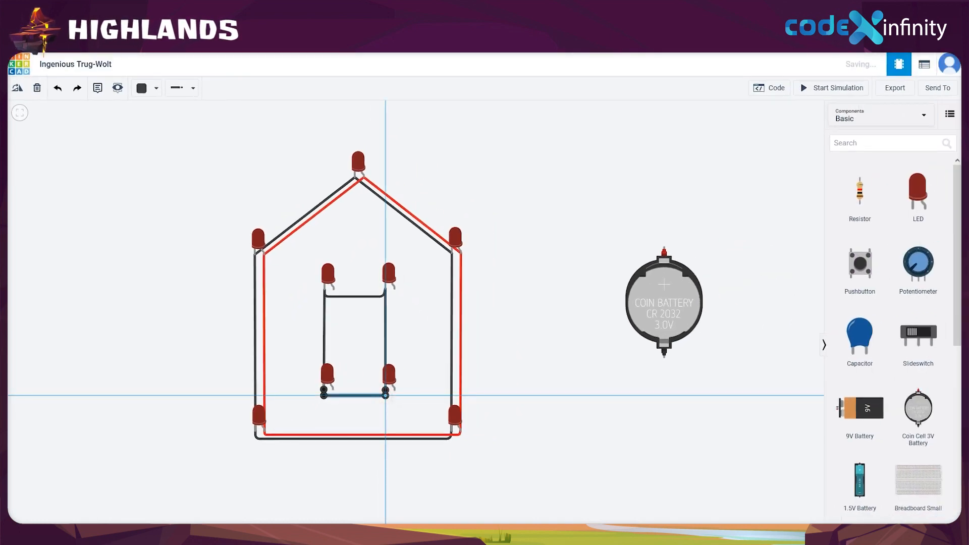
pyautogui.click(382, 405)
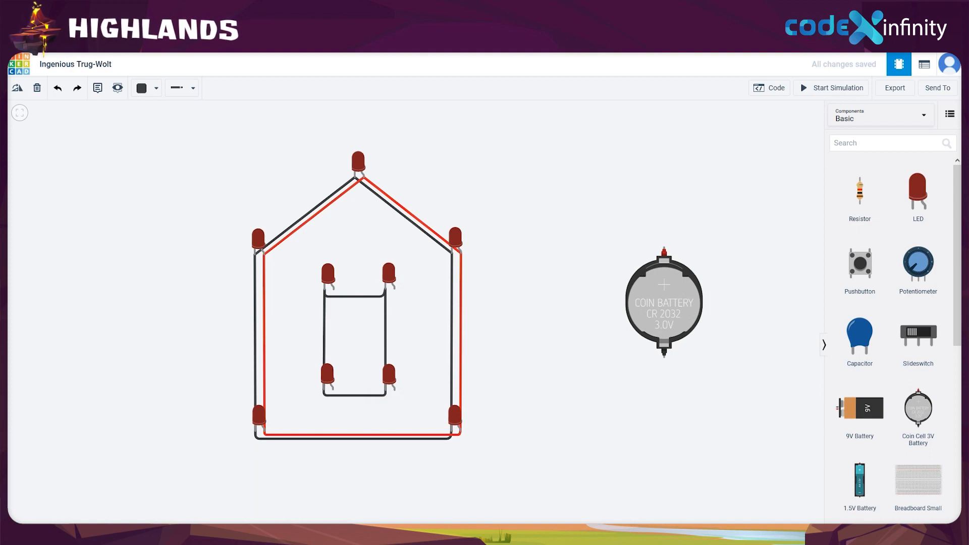
# - Set the wire colour to Red and connect the anodes of the upper and lower inner LEDs vertically on both sides
pyautogui.click(144, 89)
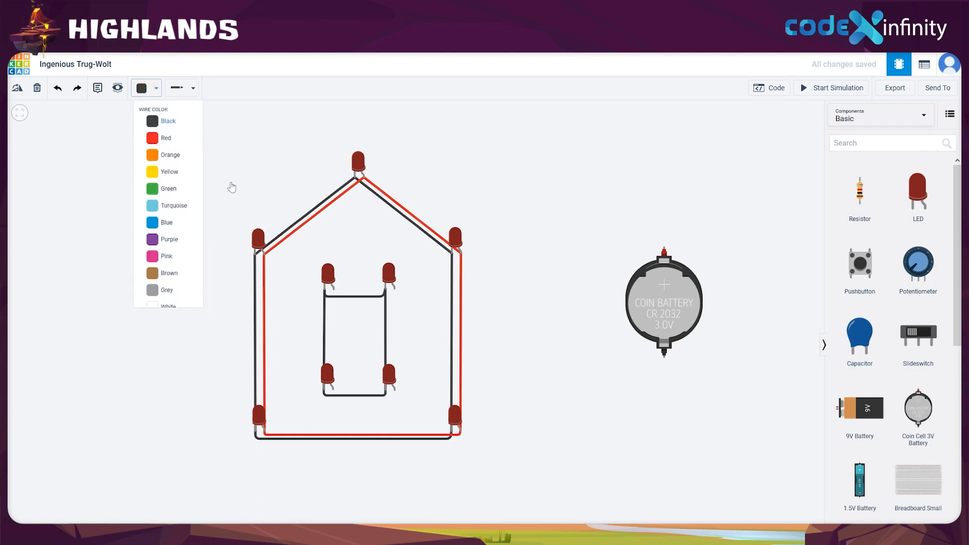
pyautogui.click(168, 141)
pyautogui.click(122, 307)
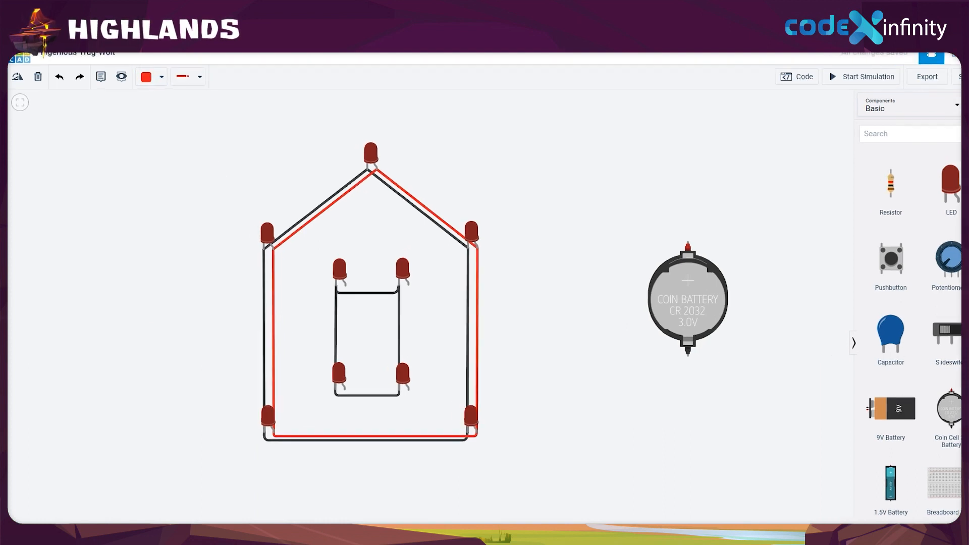
pyautogui.click(346, 285)
pyautogui.click(345, 388)
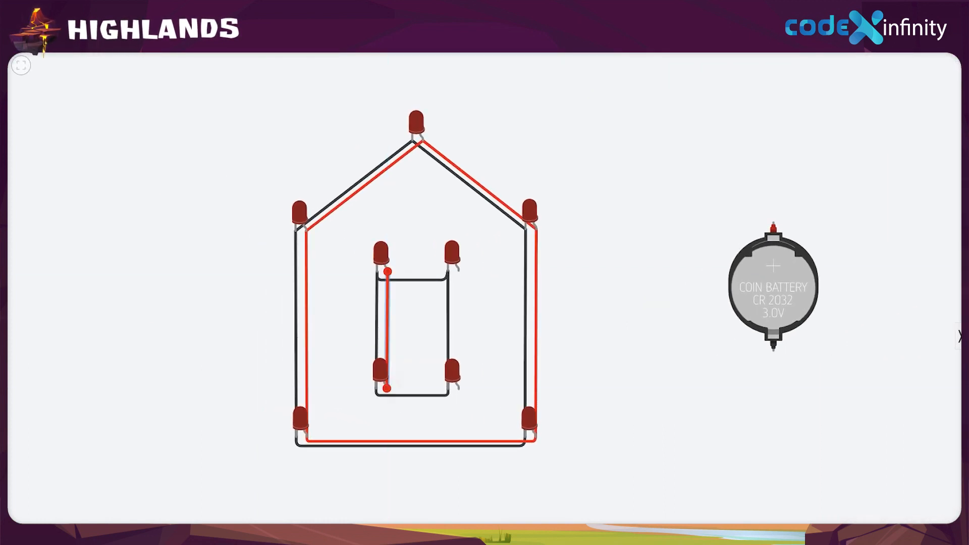
pyautogui.click(408, 284)
pyautogui.click(457, 387)
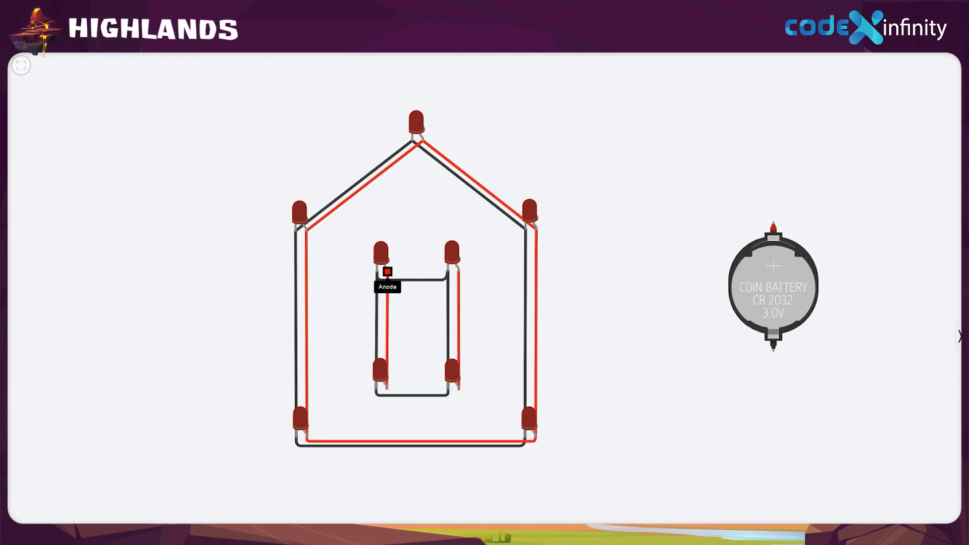
# - Join the anodes of the two upper inner LEDs, and those of the two lower inner LEDs, with horizontal red wires
pyautogui.click(387, 271)
pyautogui.click(458, 271)
pyautogui.click(386, 389)
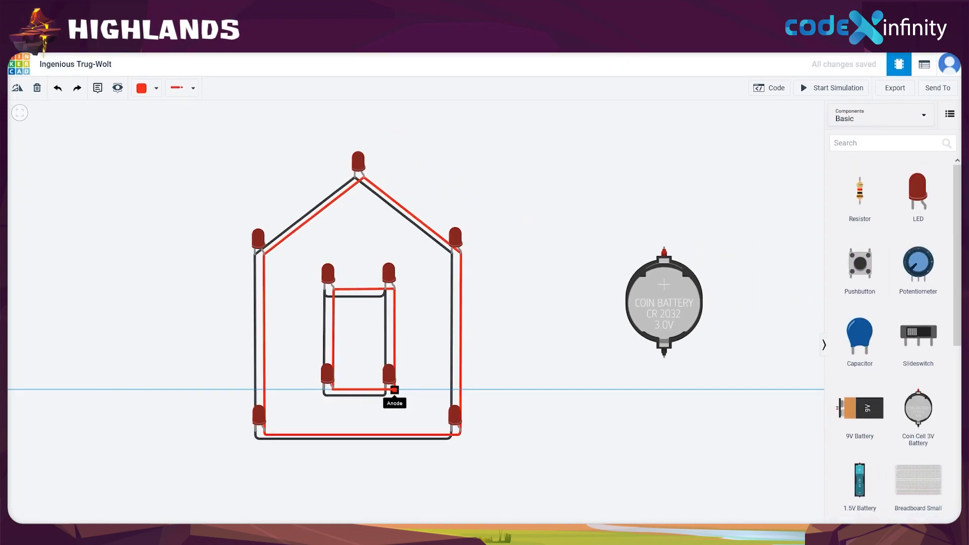
pyautogui.click(394, 389)
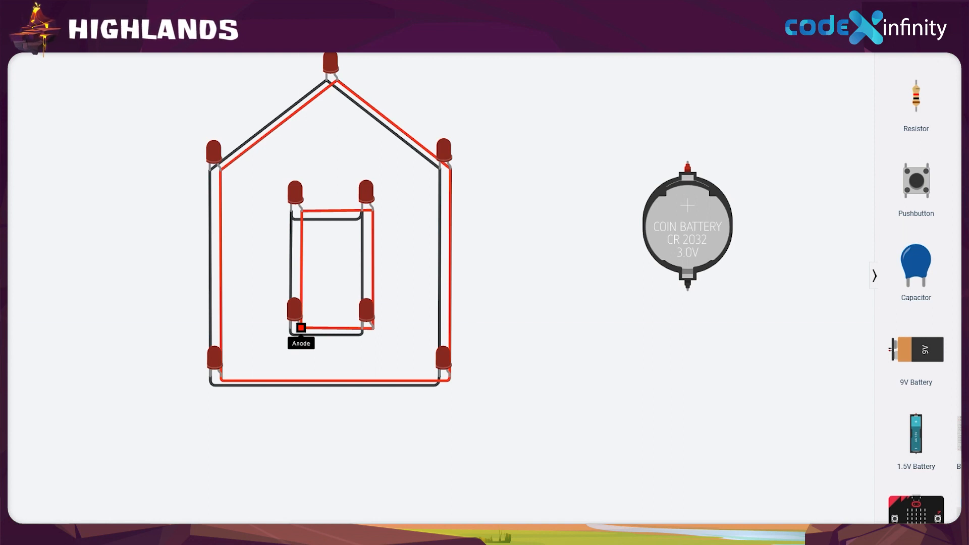
# - Run a red wire from the lower-left inner LED's anode down and along the base to the bottom-right corner LED's anode
pyautogui.click(300, 328)
pyautogui.click(302, 380)
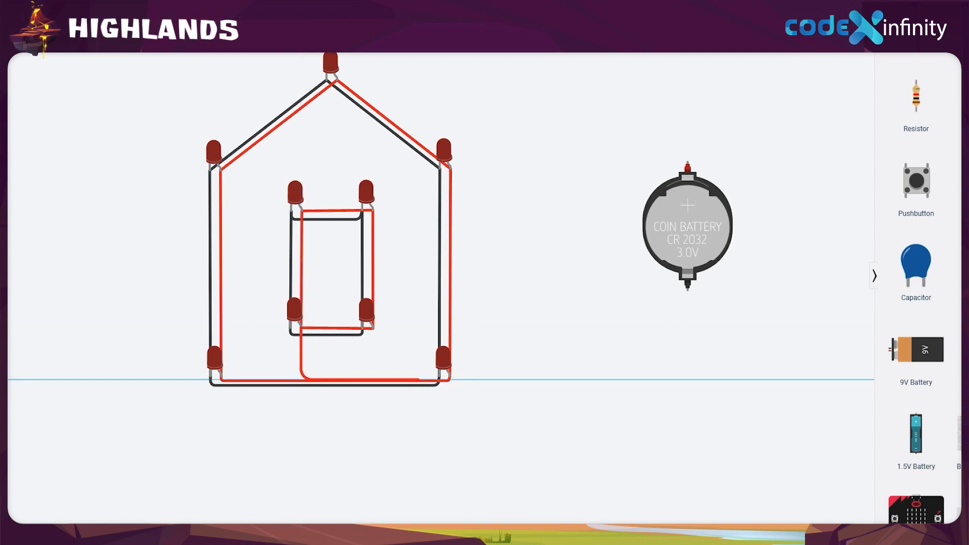
pyautogui.click(448, 379)
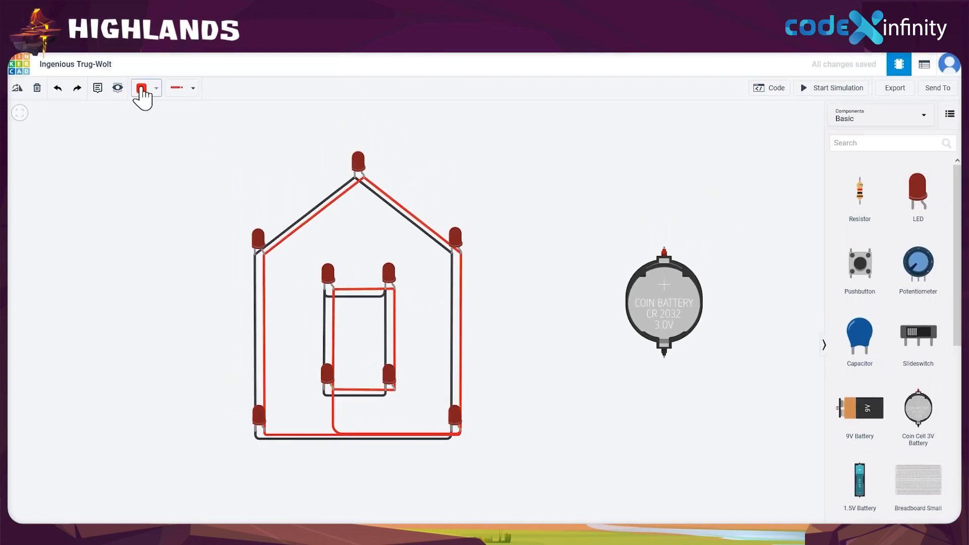
# - Set the wire colour to Black and wire the lower-left inner LED's cathode along the base to the bottom-right corner LED's cathode
pyautogui.click(141, 88)
pyautogui.click(153, 121)
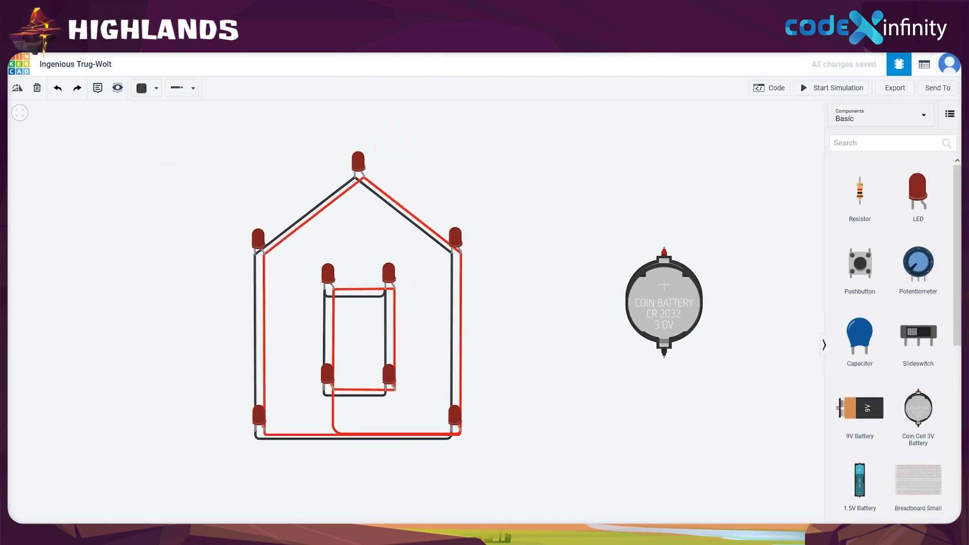
pyautogui.click(323, 388)
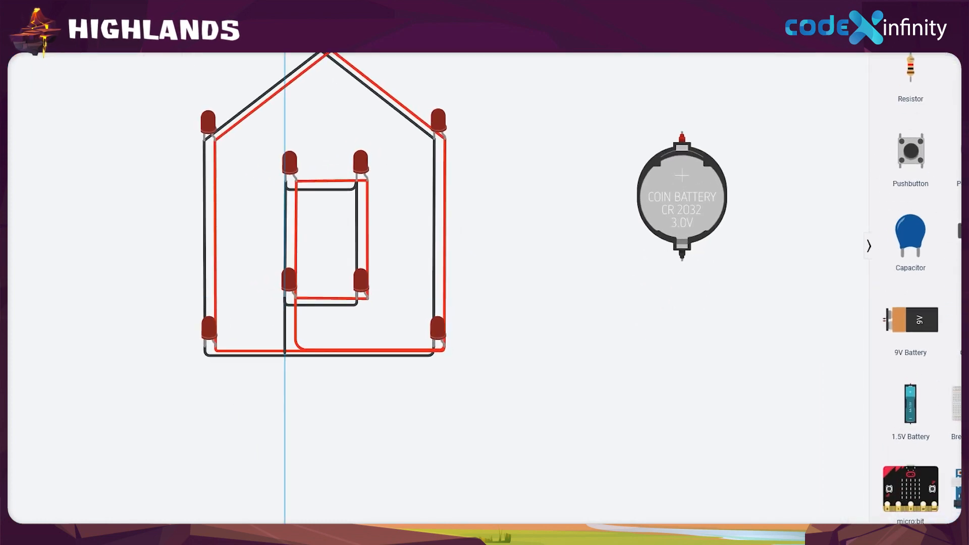
pyautogui.click(285, 356)
pyautogui.click(433, 355)
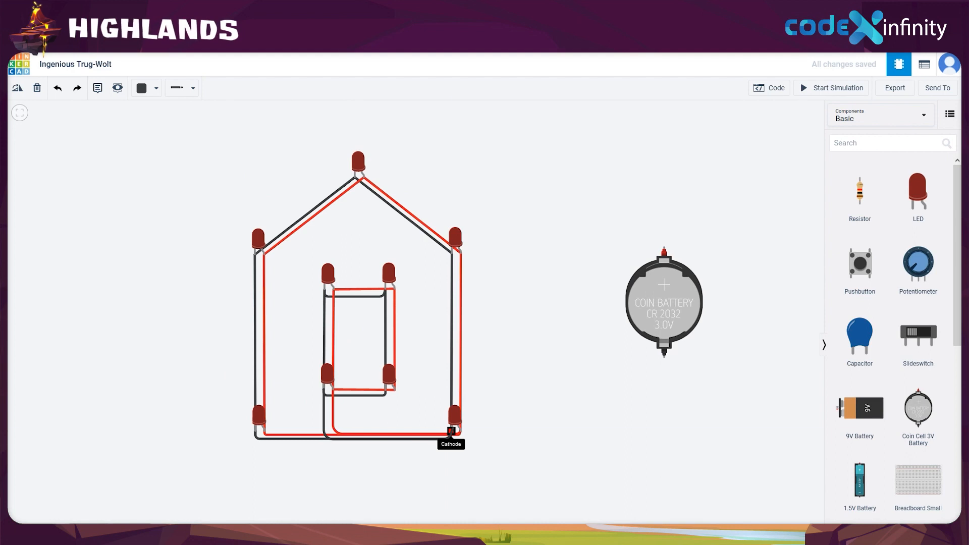
pyautogui.click(480, 441)
# - Move the coin cell battery closer to the right-hand wall of the house
pyautogui.click(656, 294)
pyautogui.moveTo(656, 293); pyautogui.dragTo(540, 325)
pyautogui.click(616, 329)
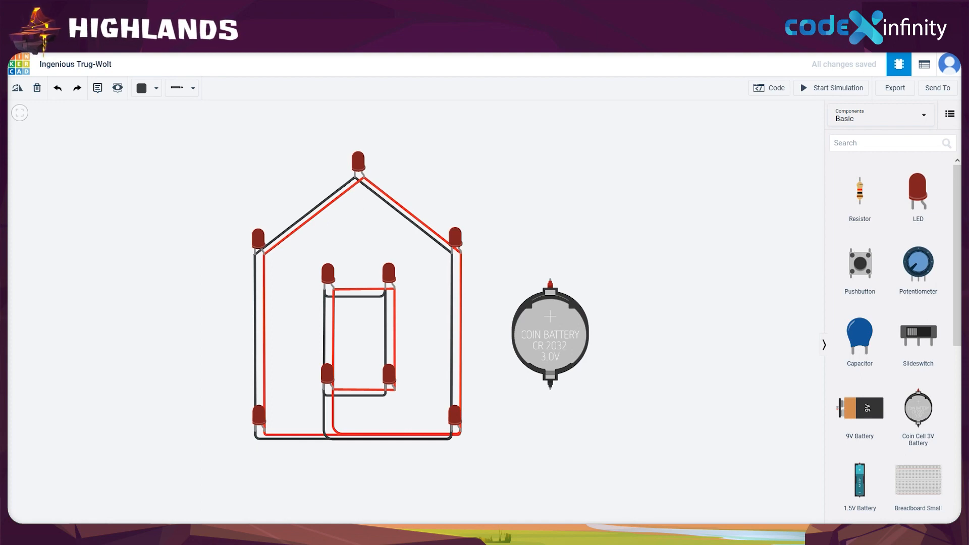
# - Set the wire colour to Red and connect the right eave LED's anode to the coin cell's positive terminal with a bent wire
pyautogui.click(156, 89)
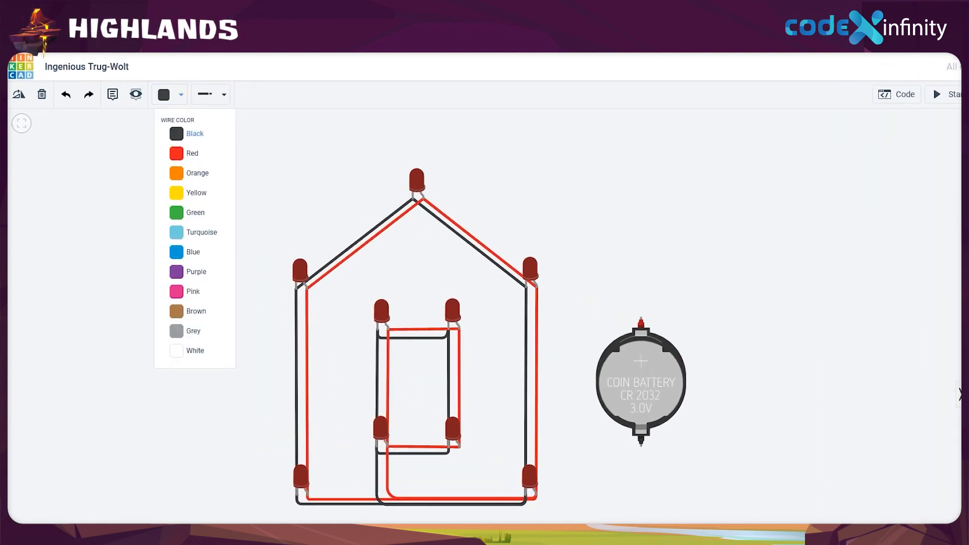
pyautogui.click(187, 154)
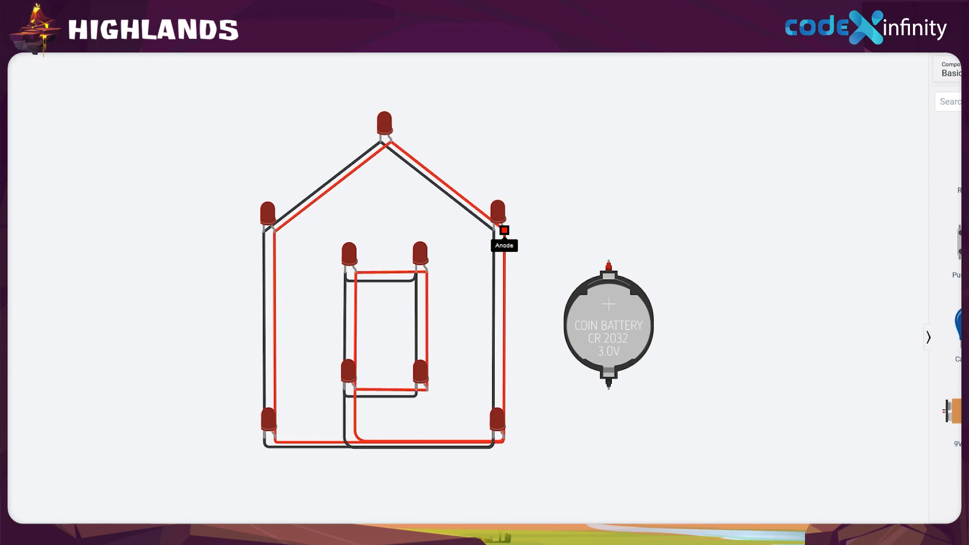
pyautogui.click(504, 230)
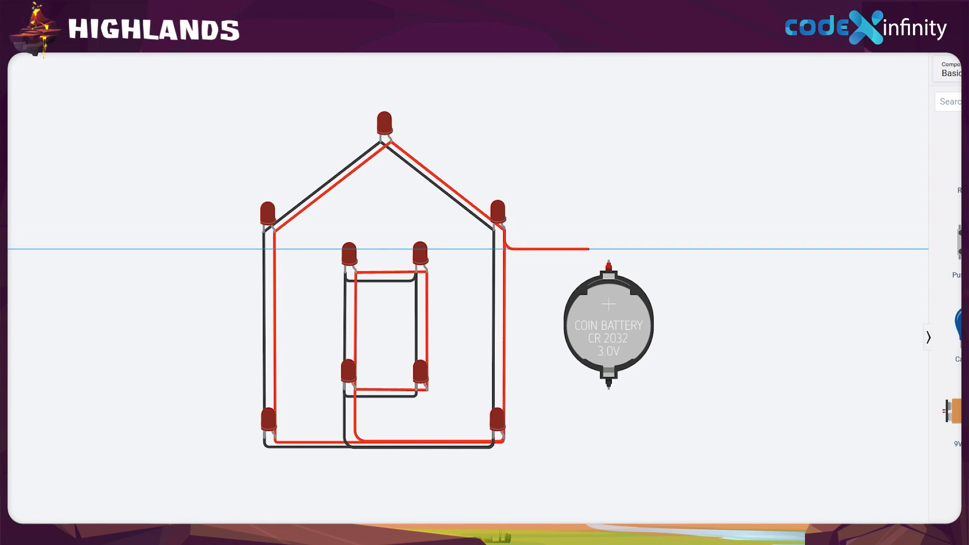
pyautogui.click(608, 266)
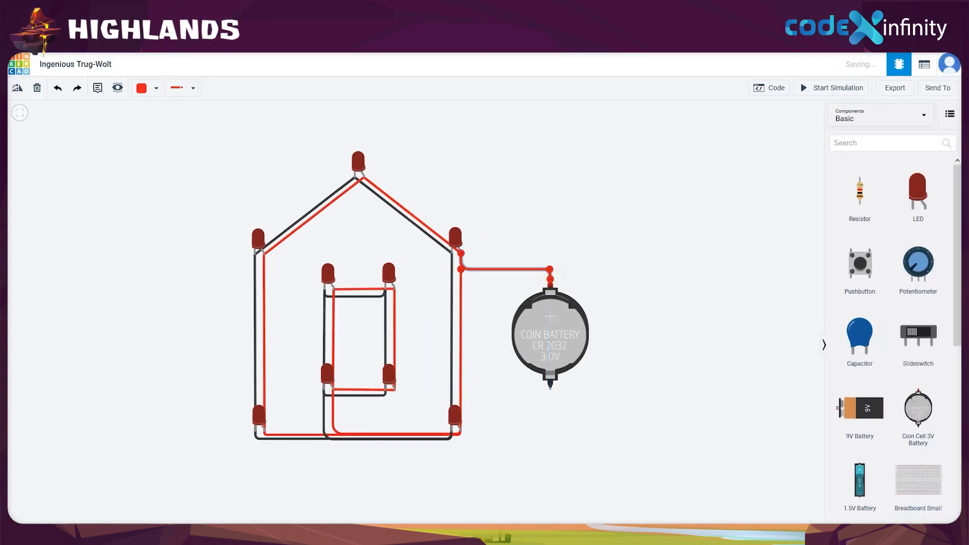
# - Open the wire colour choices
pyautogui.click(154, 88)
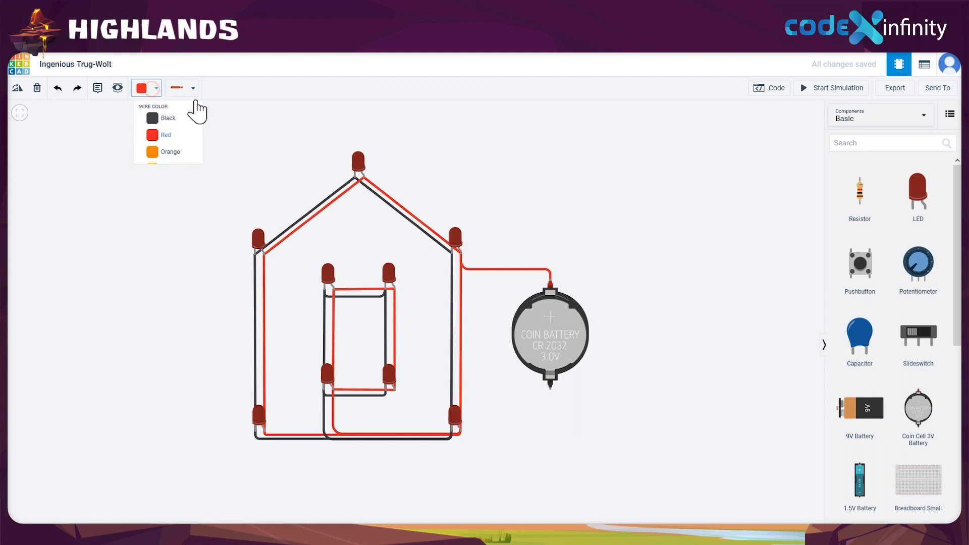